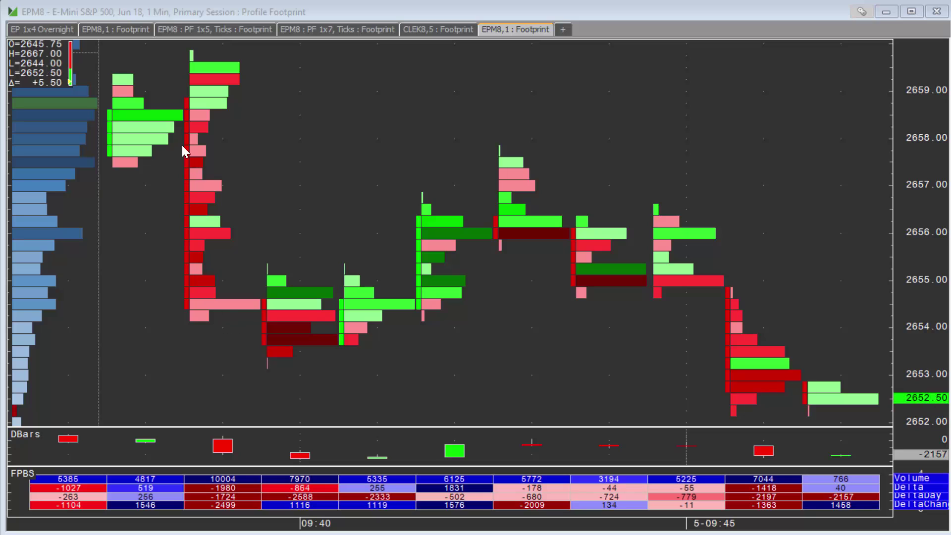
# Open the FP study's parameters via Modify FP..., showing Profile style, Volume data, threshold 0
pyautogui.moveTo(201, 245)
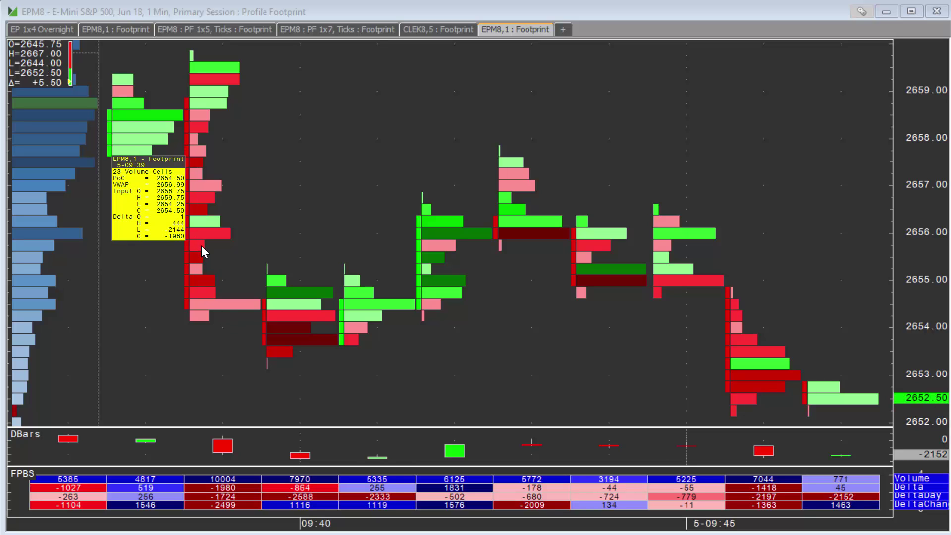
pyautogui.rightClick(104, 135)
pyautogui.click(157, 238)
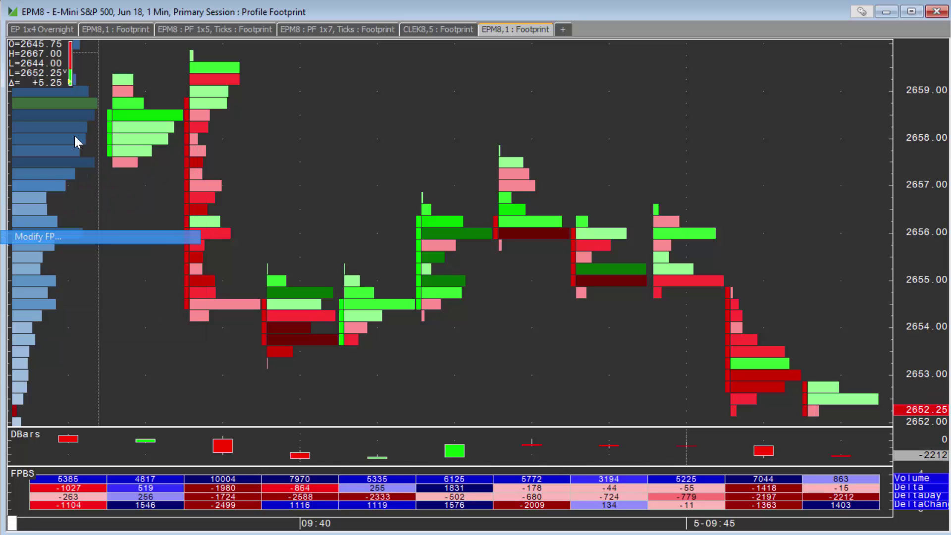
pyautogui.moveTo(206, 206); pyautogui.dragTo(568, 55)
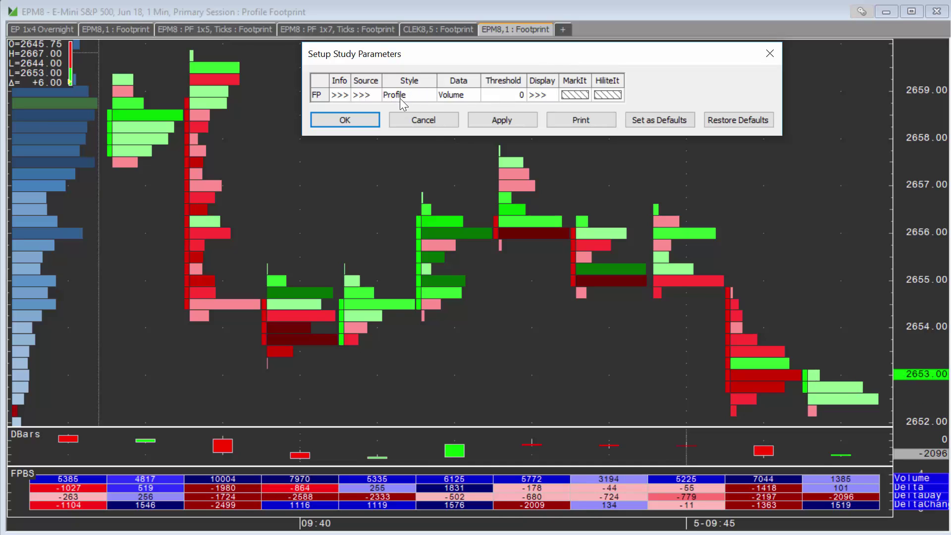
pyautogui.click(401, 99)
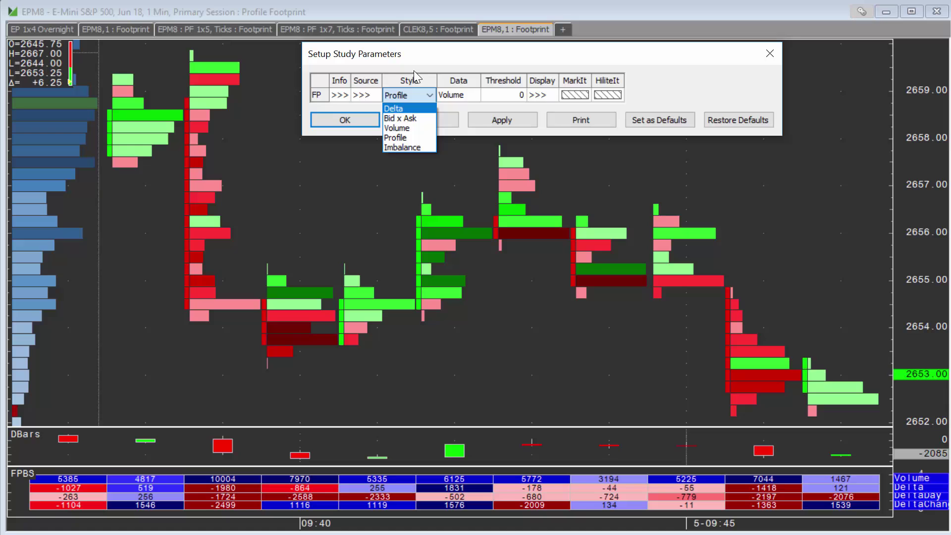
pyautogui.click(246, 16)
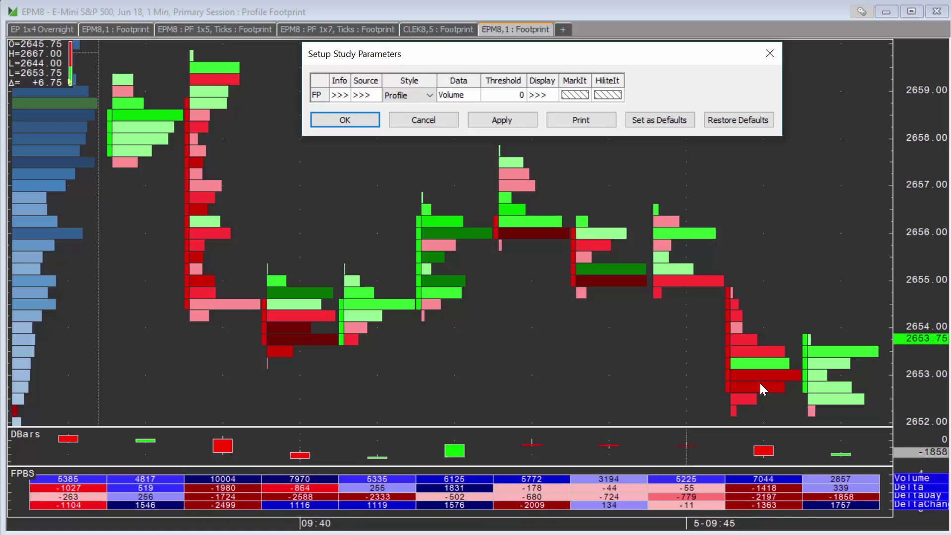
# Change the footprint Style to Volume and apply it
pyautogui.click(430, 96)
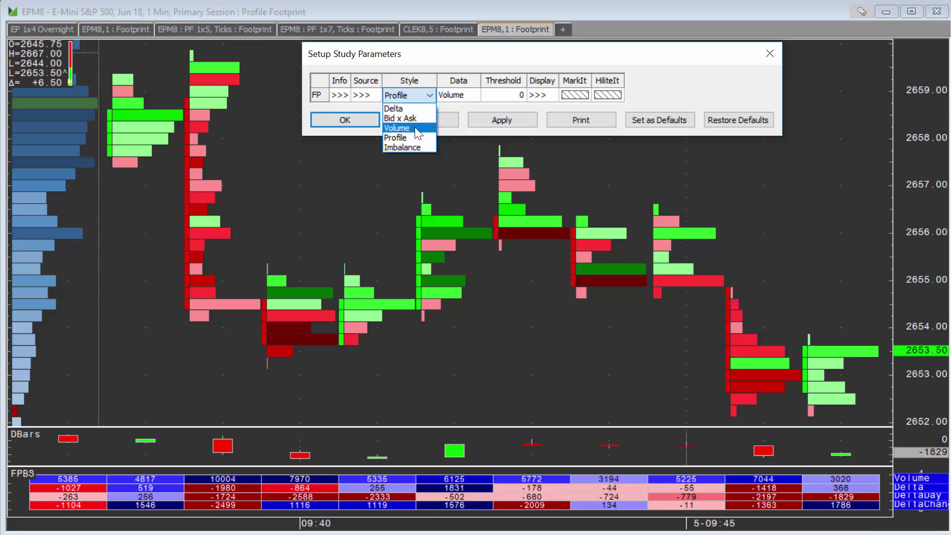
pyautogui.click(415, 127)
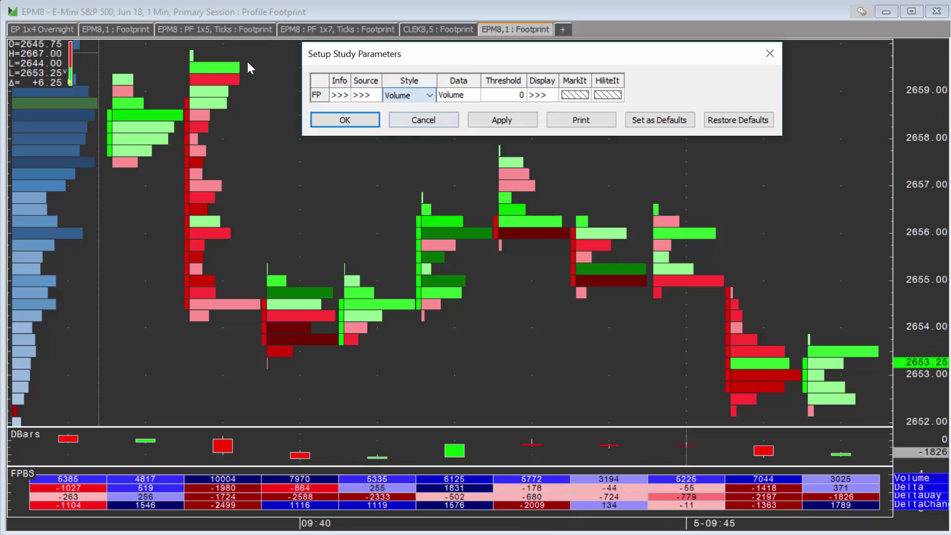
pyautogui.click(488, 120)
pyautogui.moveTo(510, 59); pyautogui.dragTo(631, 0)
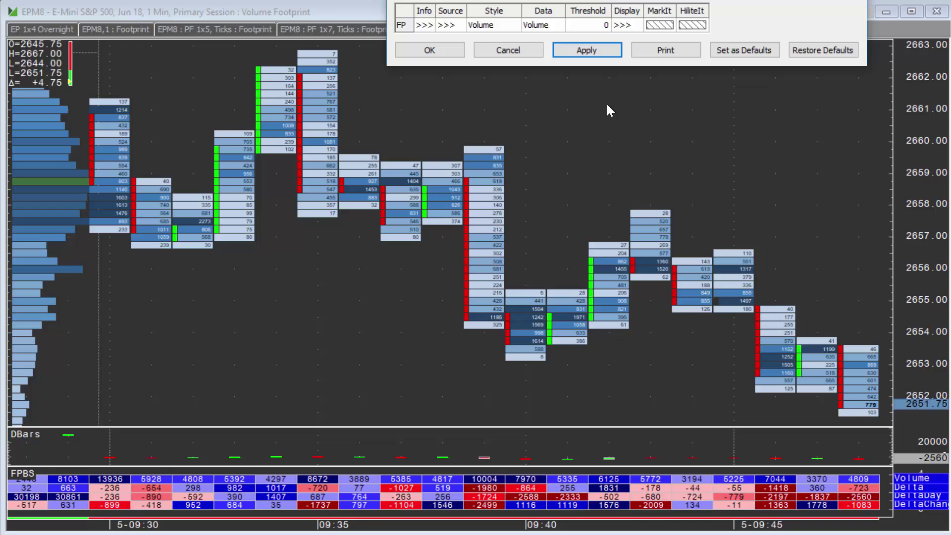
# Confirm the settings with OK and rescale the price axis to fit 2651–2659
pyautogui.click(430, 50)
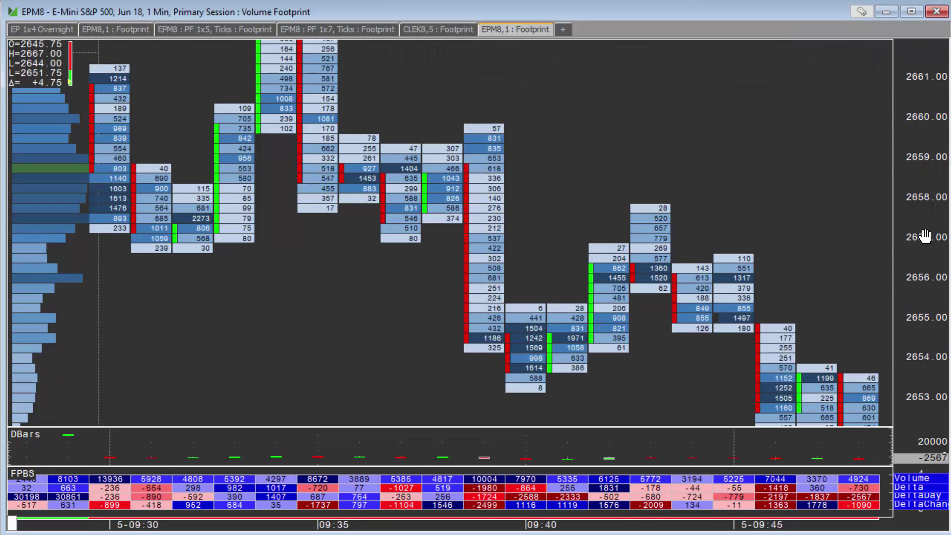
pyautogui.moveTo(925, 236); pyautogui.dragTo(494, 252)
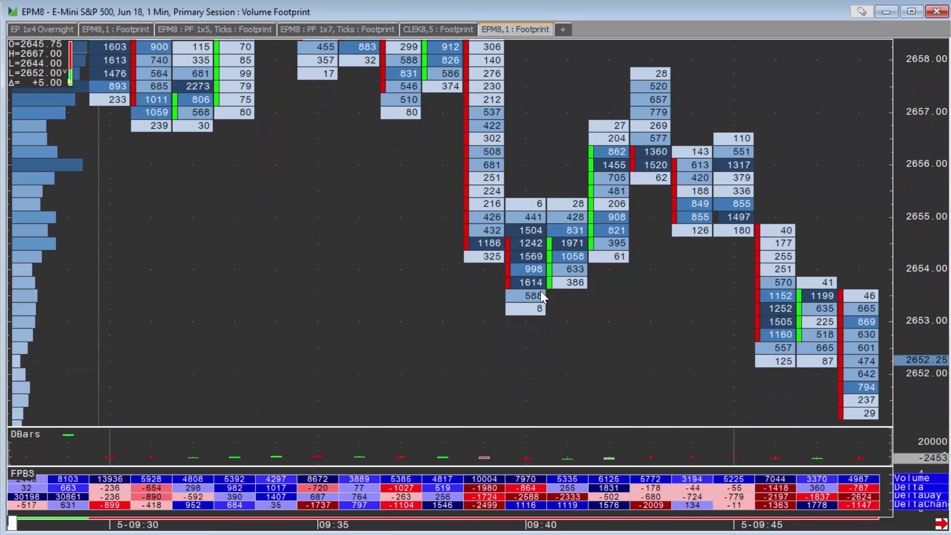
pyautogui.moveTo(640, 101)
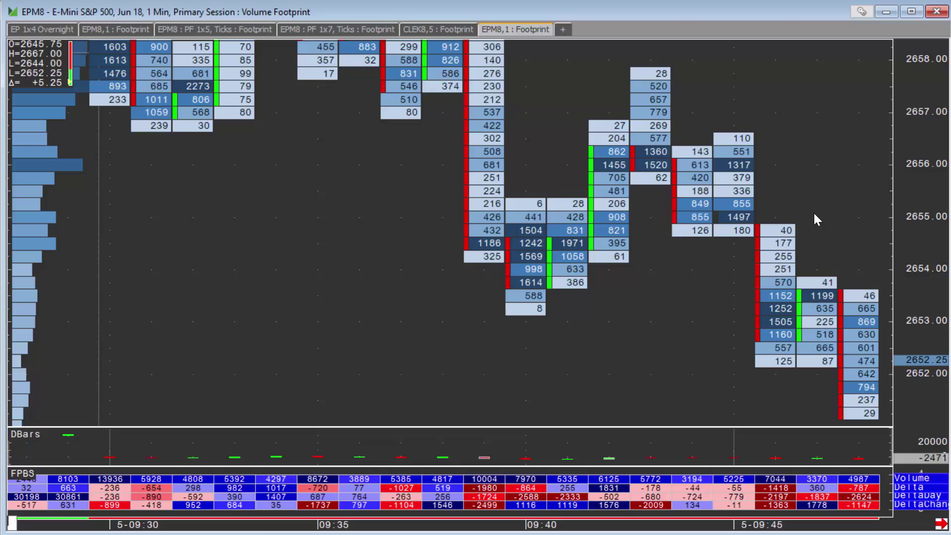
pyautogui.scroll(-2, 582, 99)
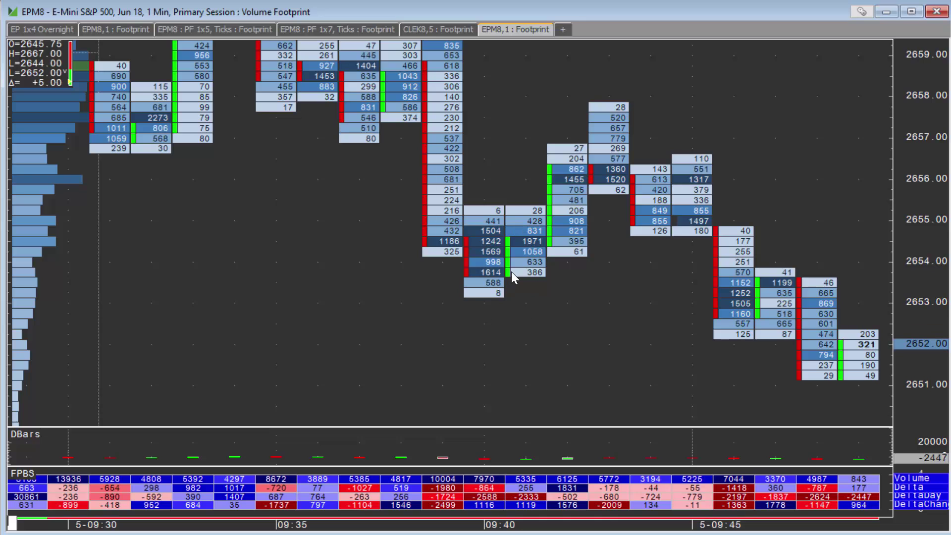
# Reopen the FP study's parameter settings with Modify FP...
pyautogui.moveTo(511, 272)
pyautogui.rightClick(293, 141)
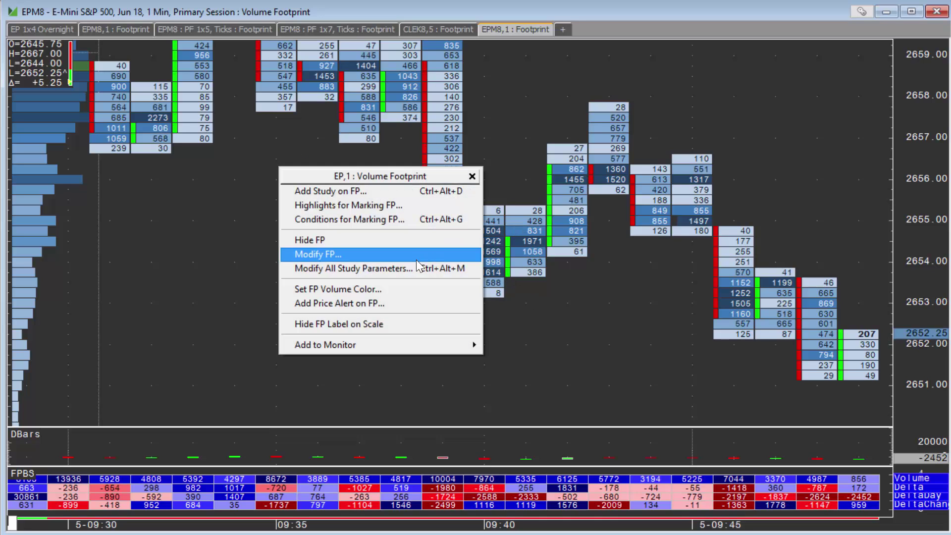
pyautogui.click(415, 260)
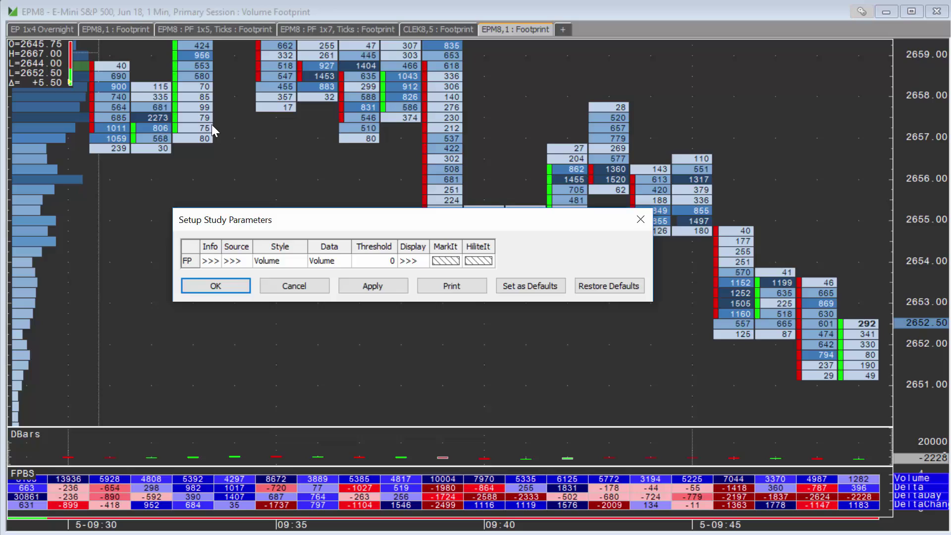
pyautogui.moveTo(369, 221); pyautogui.dragTo(259, 342)
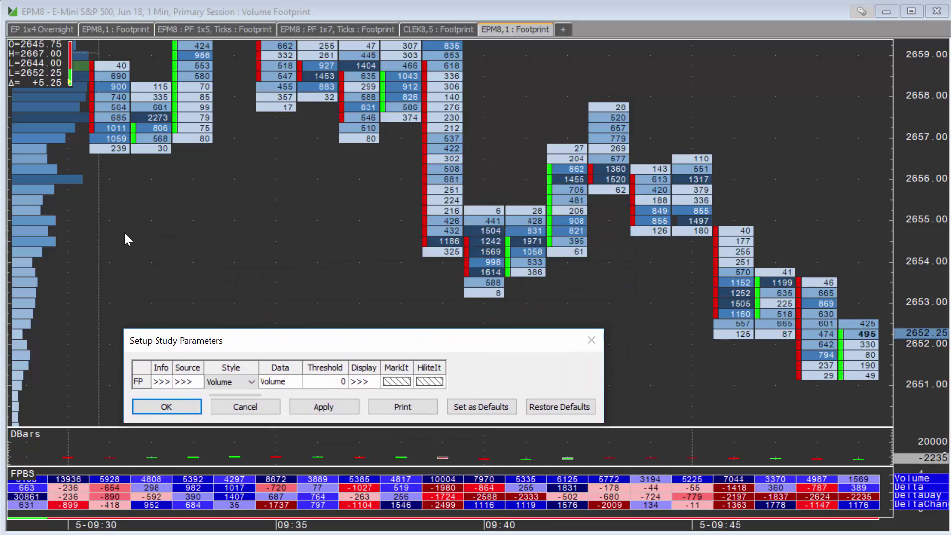
# Set the footprint Style to Bid x Ask and apply it
pyautogui.click(231, 382)
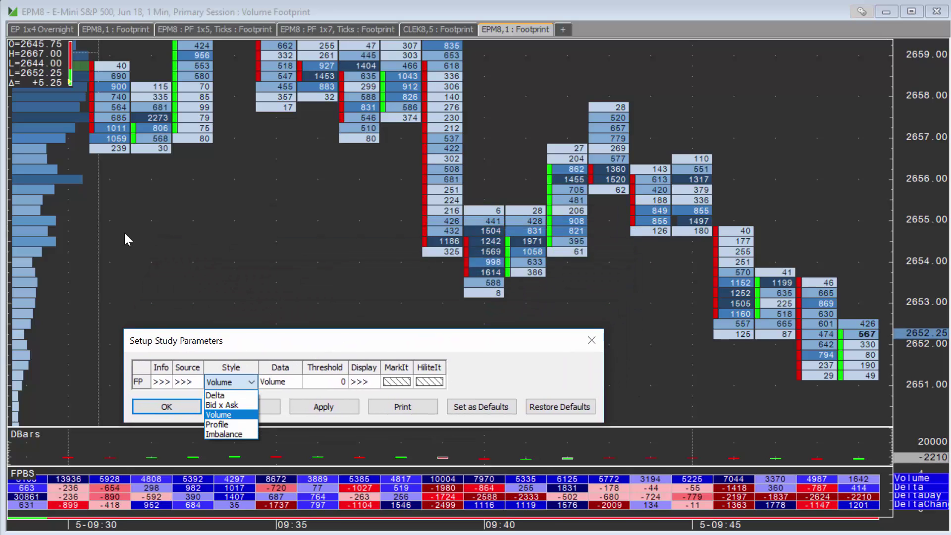
pyautogui.click(231, 406)
pyautogui.click(317, 407)
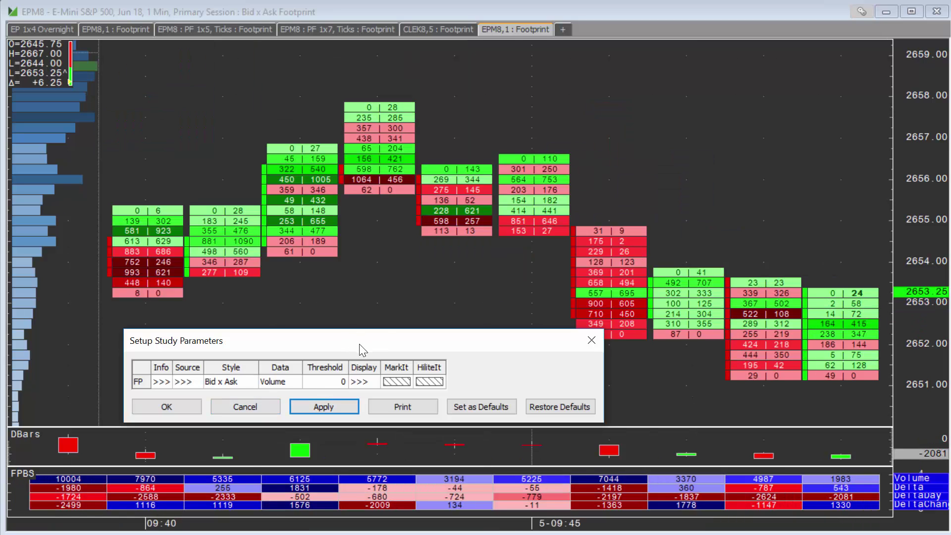
pyautogui.moveTo(361, 346); pyautogui.dragTo(545, 17)
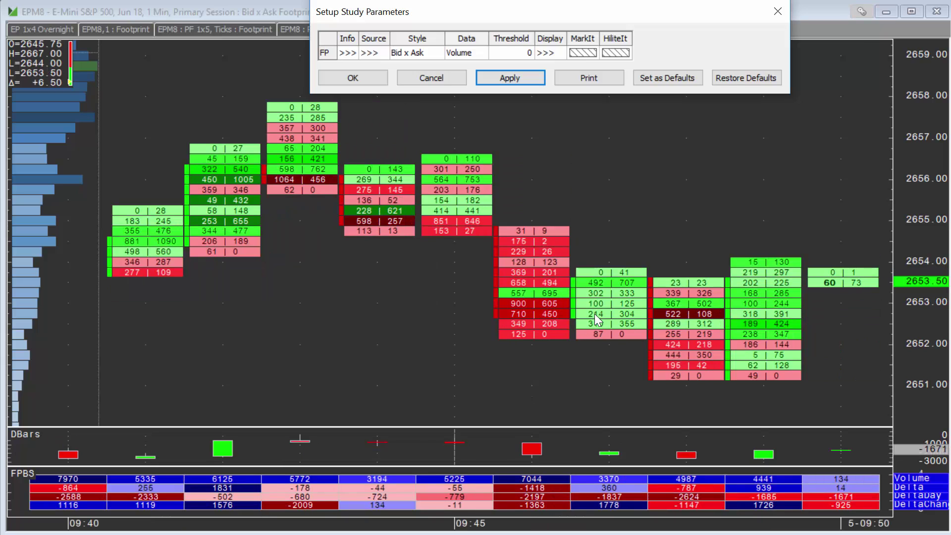
# Try the Imbalance style, then the Volume style, applying each to the chart
pyautogui.click(397, 54)
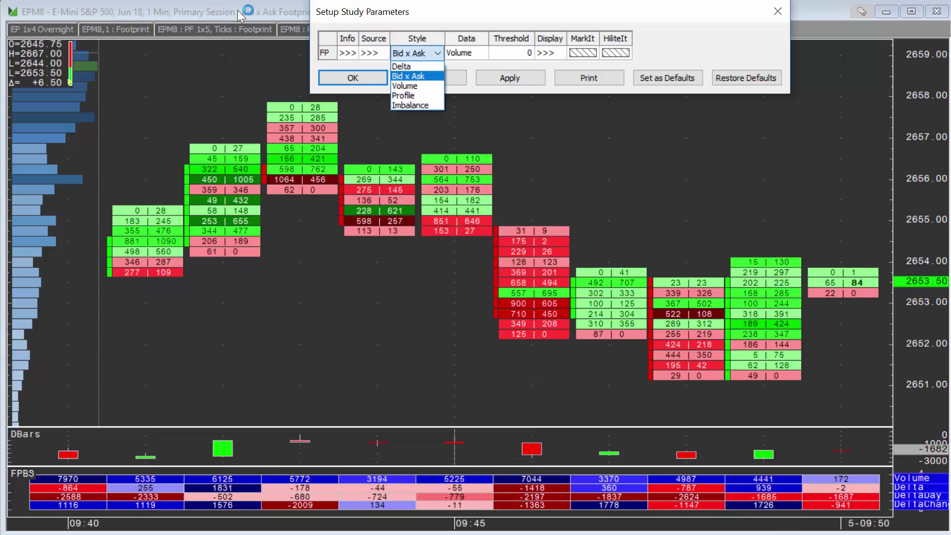
pyautogui.click(400, 104)
pyautogui.click(510, 80)
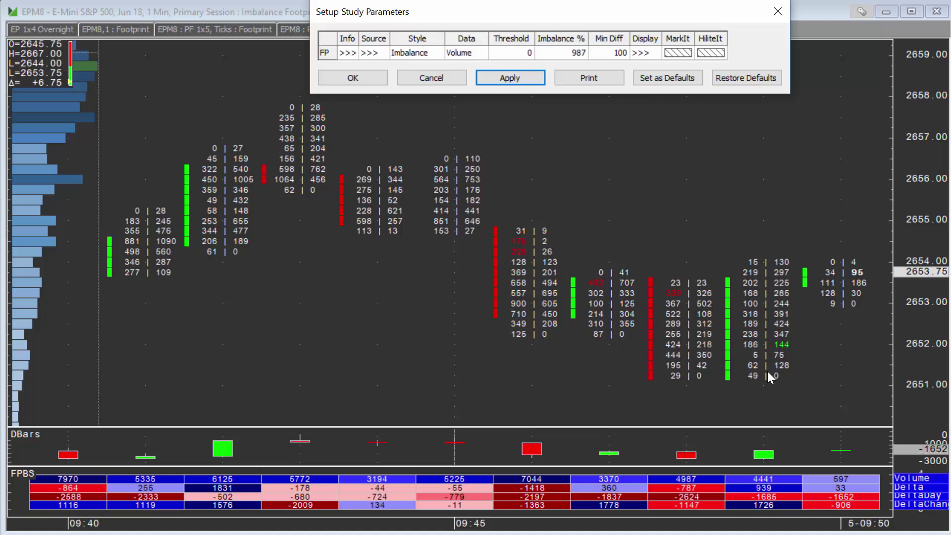
pyautogui.click(404, 52)
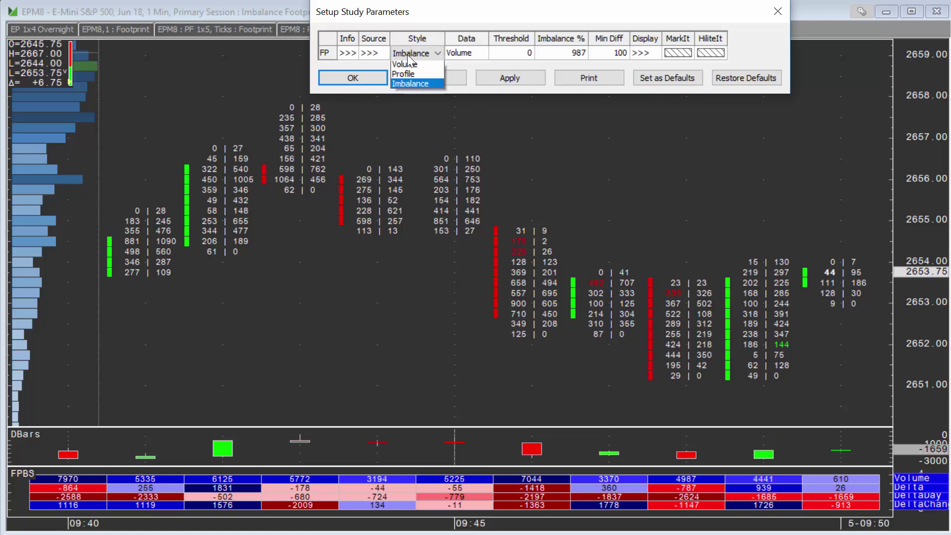
pyautogui.click(405, 87)
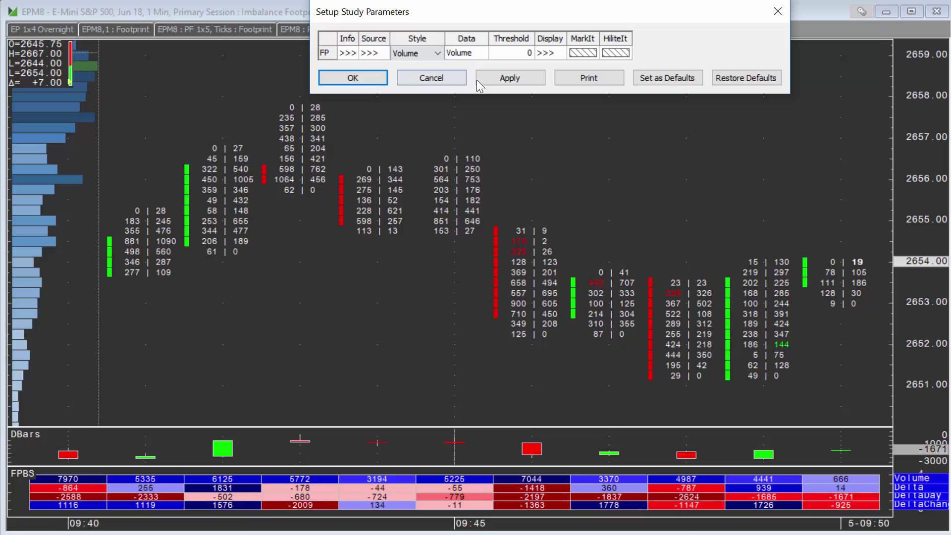
pyautogui.click(477, 79)
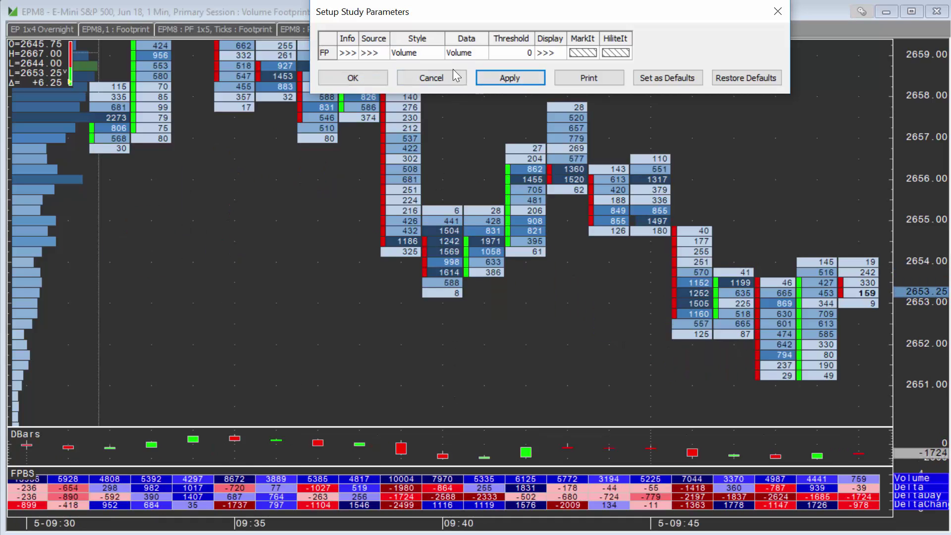
# Choose Profile as the footprint Style and apply it
pyautogui.click(405, 53)
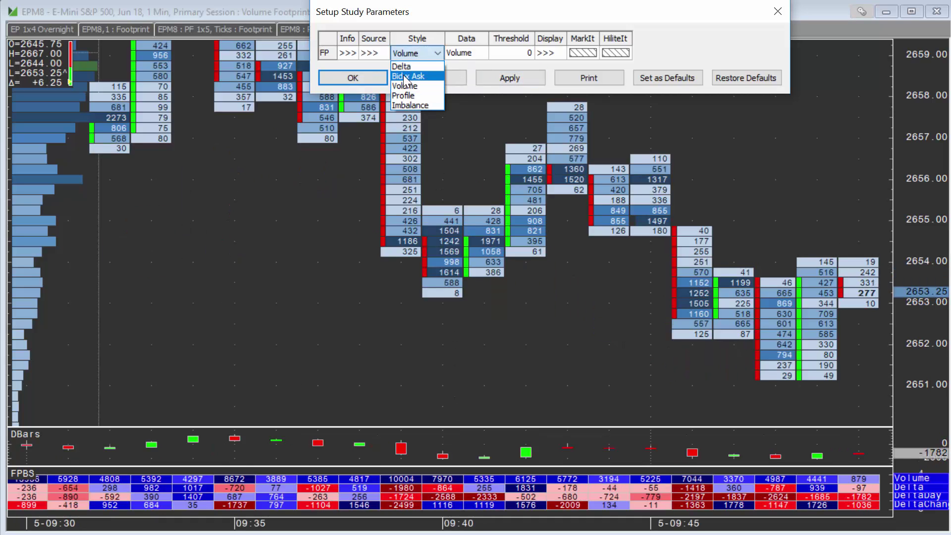
pyautogui.click(402, 95)
pyautogui.click(491, 79)
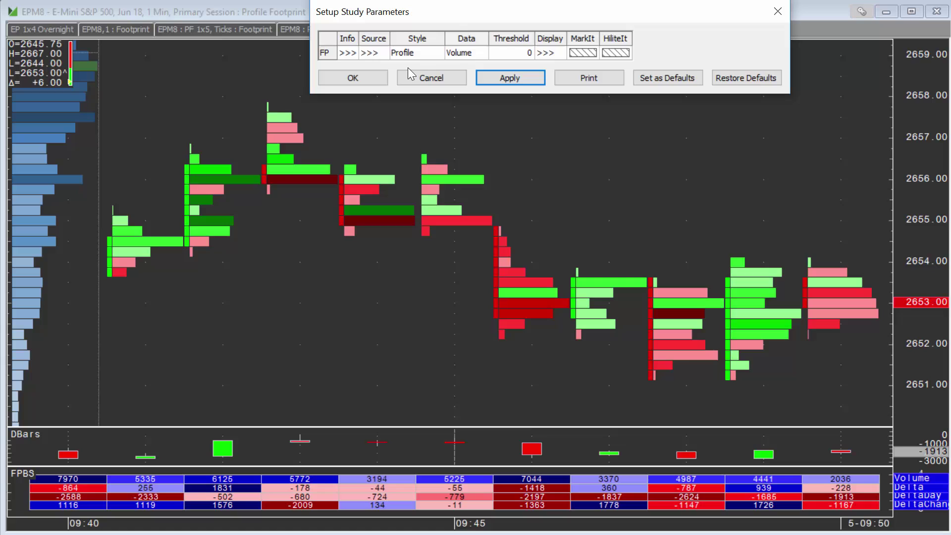
pyautogui.moveTo(448, 17); pyautogui.dragTo(555, 25)
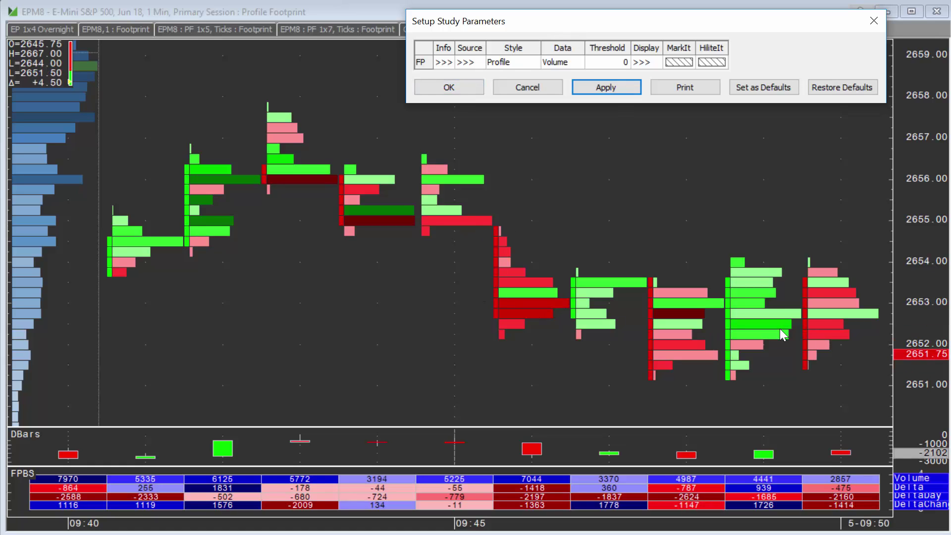
# Add Buy Imbalance and Sell Imbalance to the FP study's highlights via HiliteIt
pyautogui.click(708, 63)
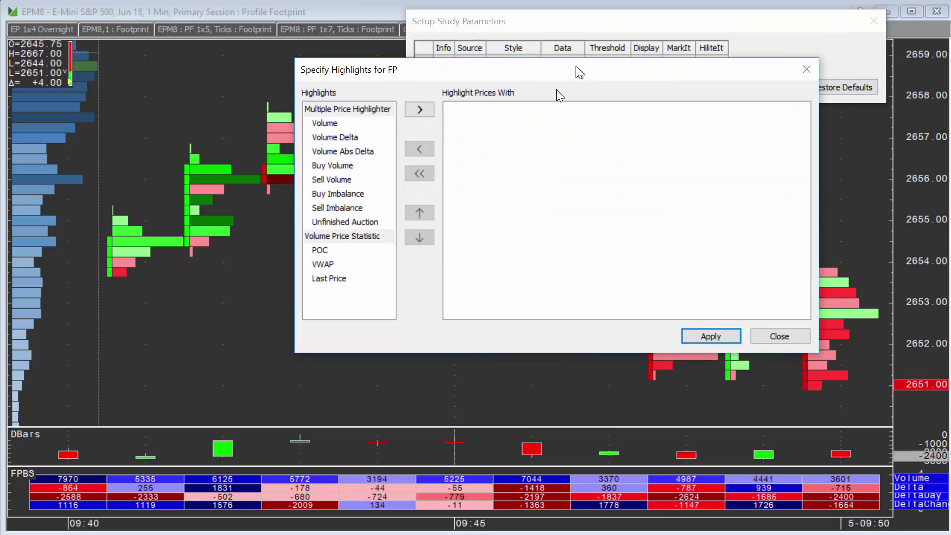
pyautogui.moveTo(576, 66); pyautogui.dragTo(547, 99)
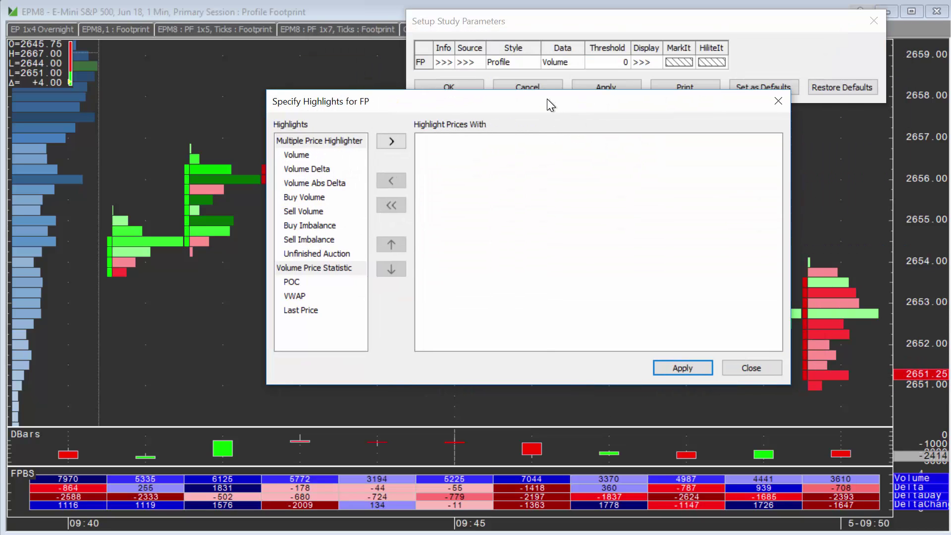
pyautogui.click(308, 225)
pyautogui.click(391, 142)
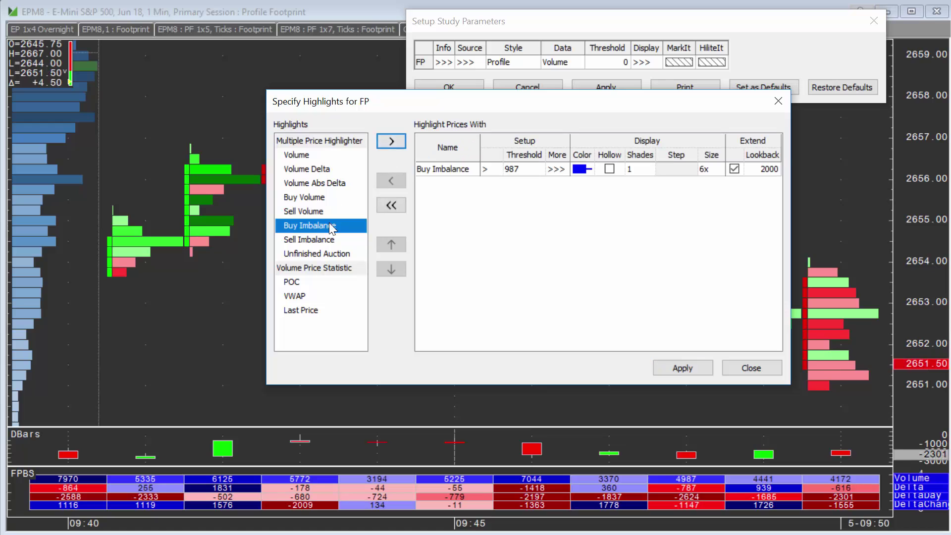
pyautogui.click(310, 239)
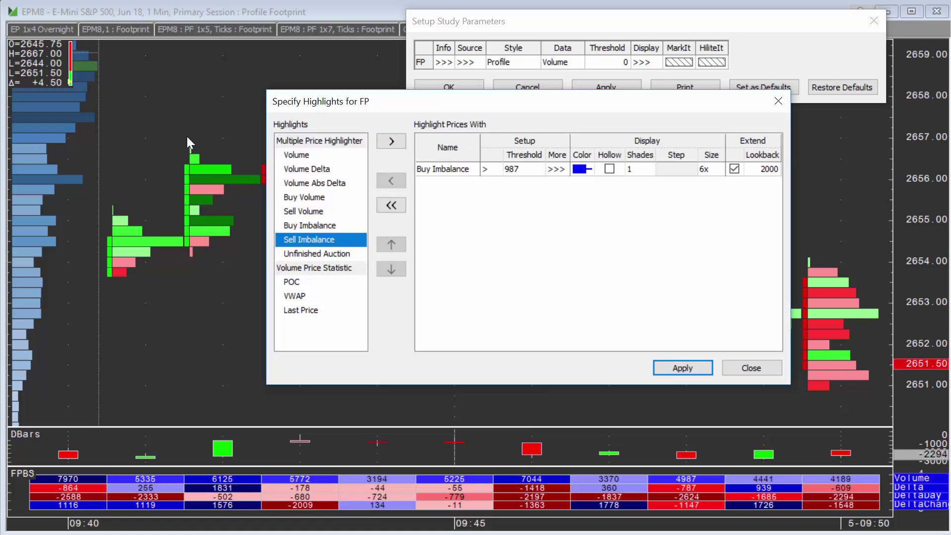
pyautogui.click(389, 142)
pyautogui.moveTo(450, 105); pyautogui.dragTo(213, 138)
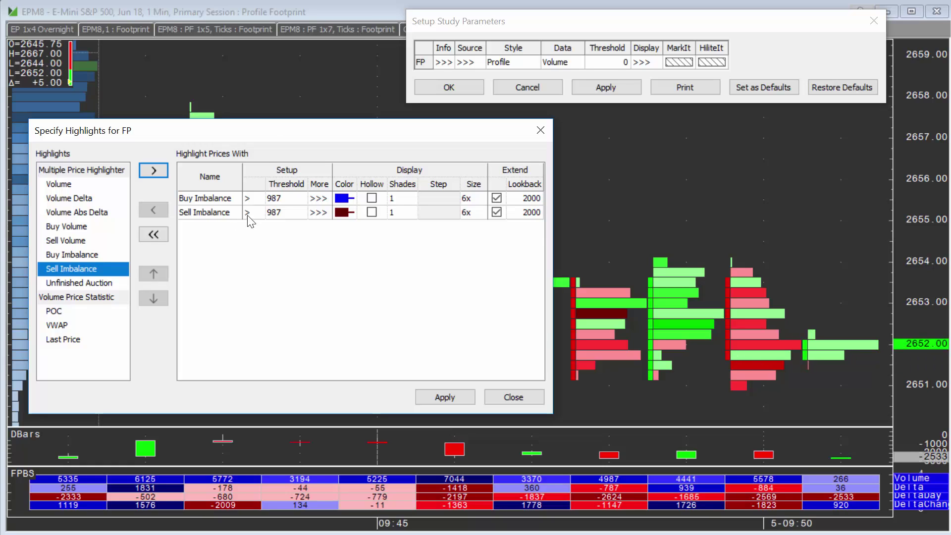
pyautogui.moveTo(264, 135); pyautogui.dragTo(253, 24)
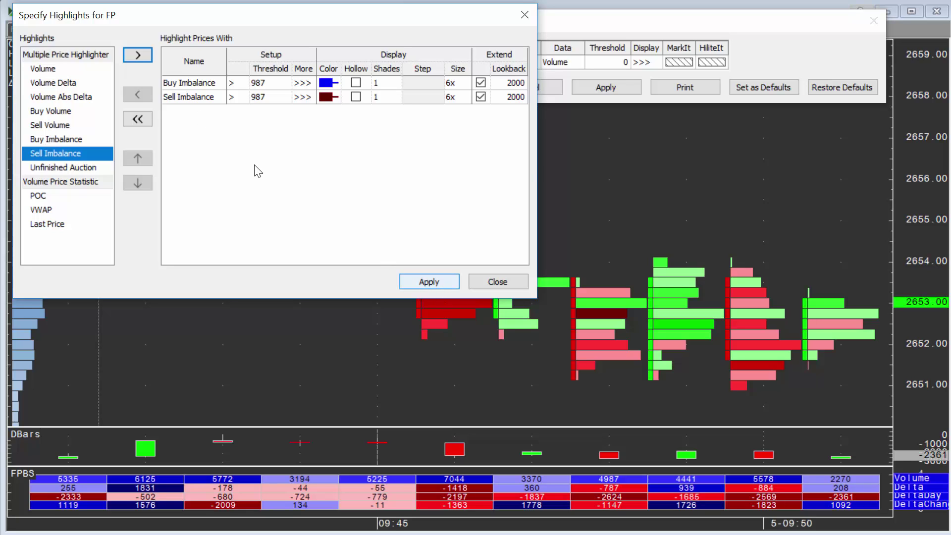
# Apply the imbalance highlights with Extend turned off on both rows
pyautogui.click(425, 282)
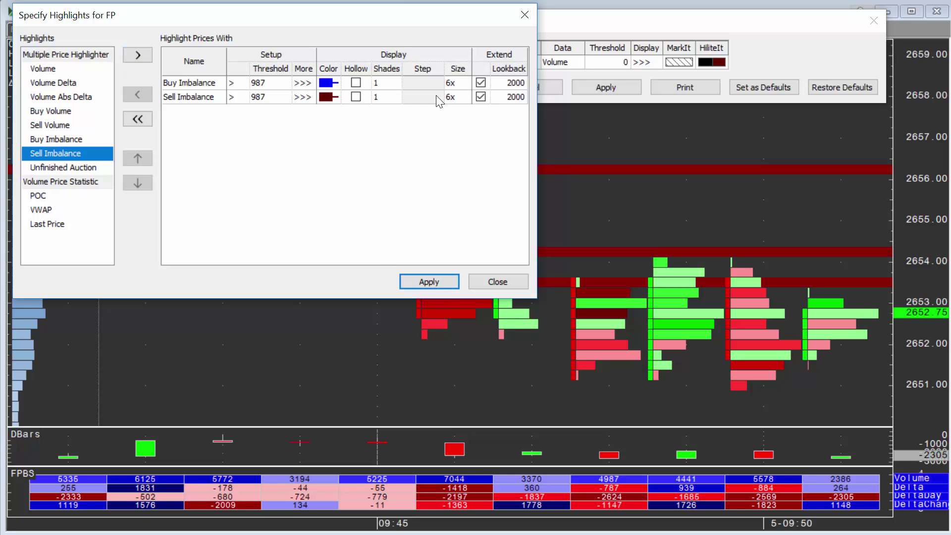
pyautogui.click(480, 96)
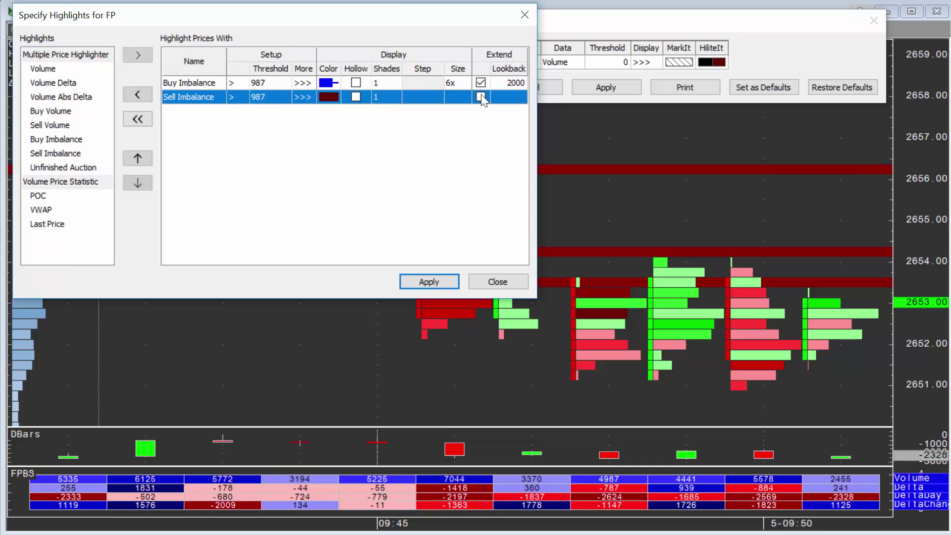
pyautogui.click(480, 82)
pyautogui.click(427, 286)
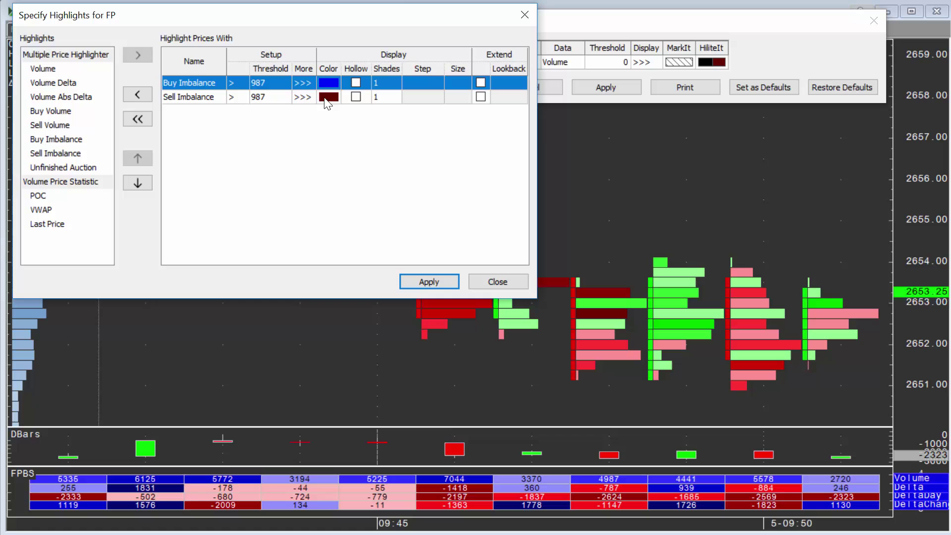
# Set the Sell Imbalance highlight colour to yellow, leaving Buy Imbalance blue
pyautogui.click(328, 82)
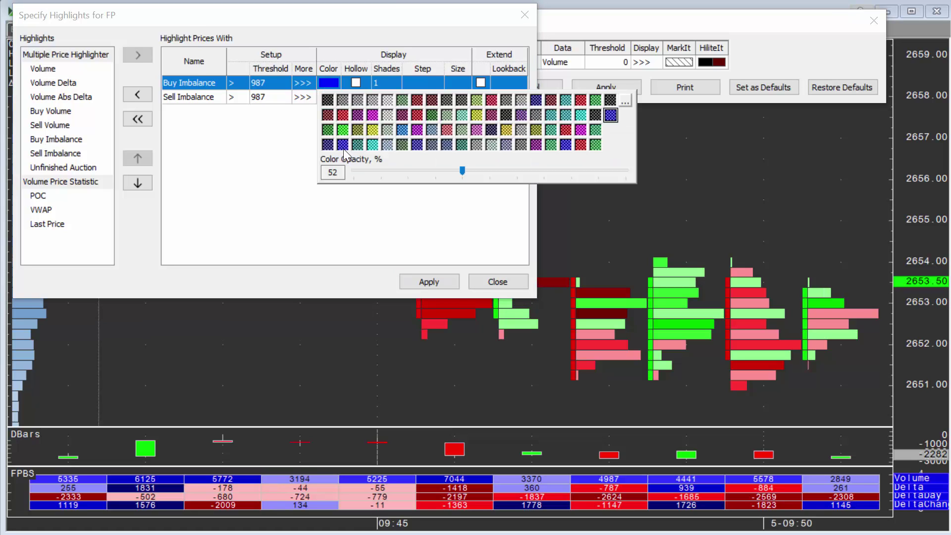
pyautogui.click(322, 98)
pyautogui.click(329, 98)
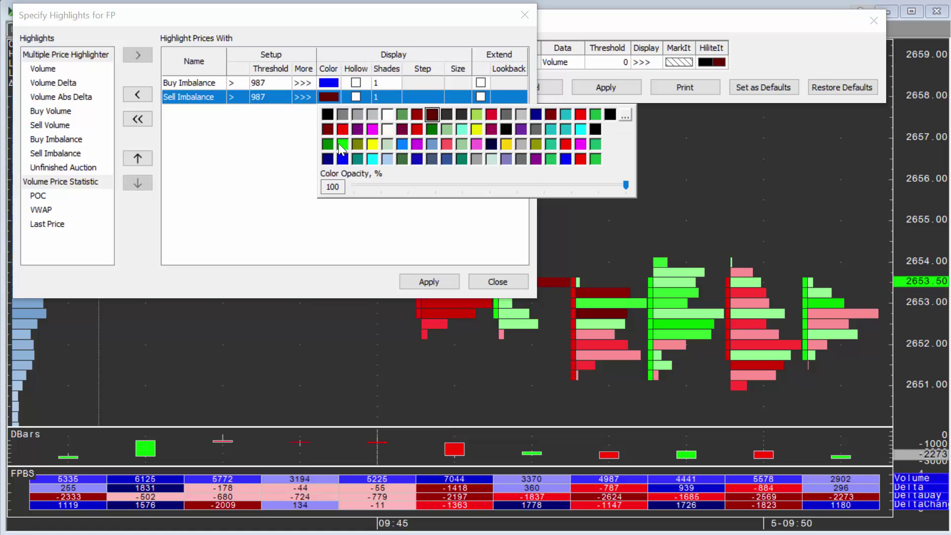
pyautogui.click(371, 145)
pyautogui.click(208, 82)
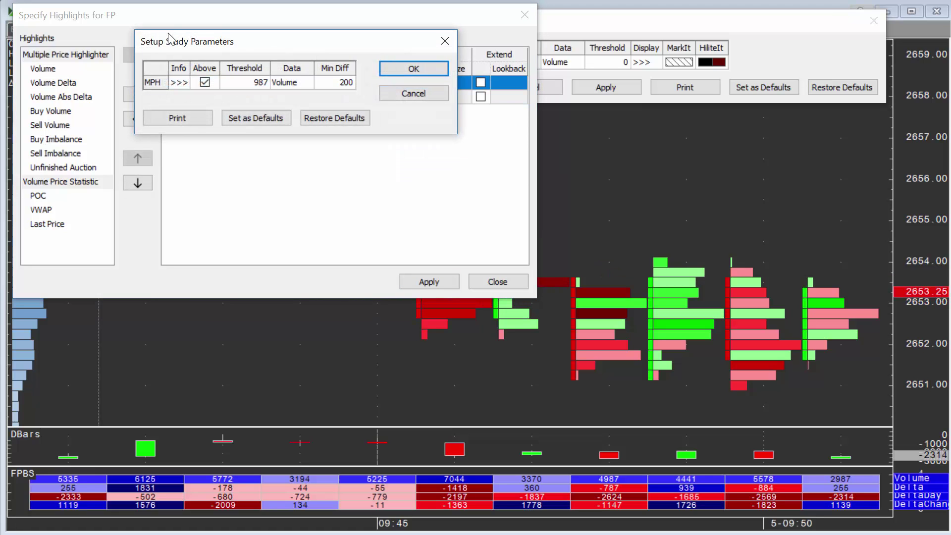
pyautogui.click(415, 70)
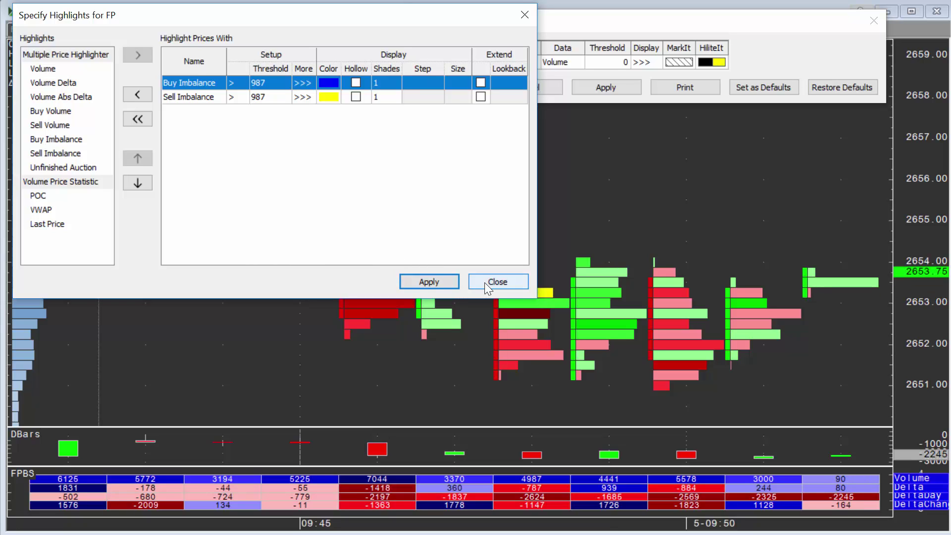
# Make both imbalance highlights hollow, apply, and close the highlight and study dialogs
pyautogui.click(354, 98)
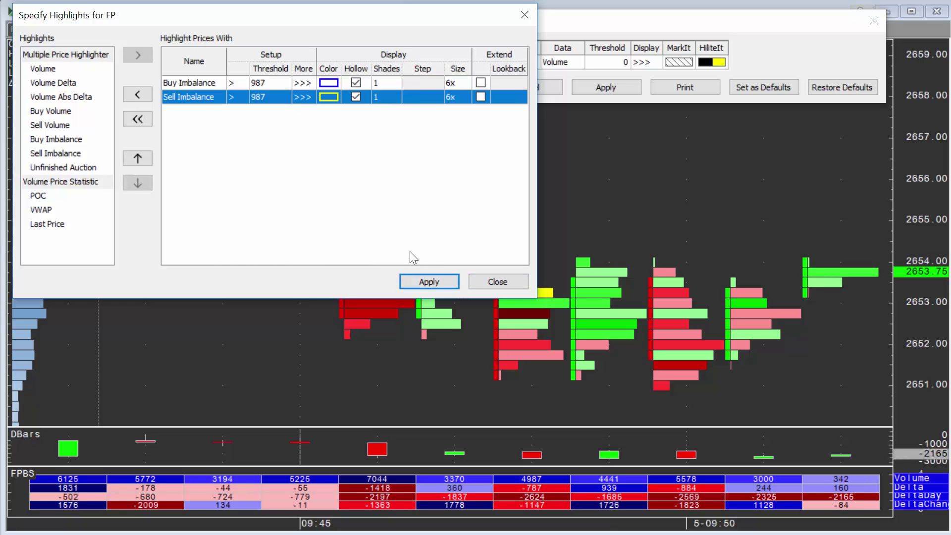
pyautogui.click(429, 282)
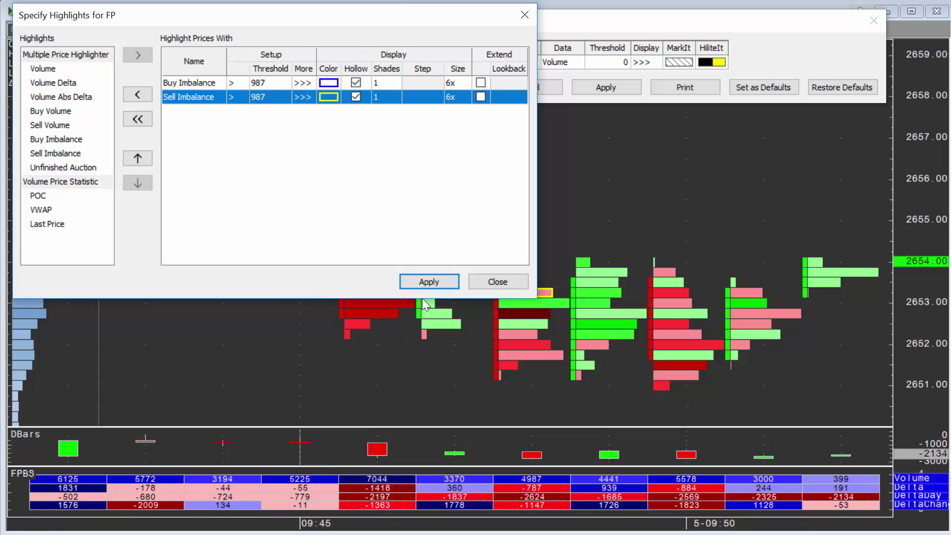
pyautogui.click(480, 283)
pyautogui.click(429, 87)
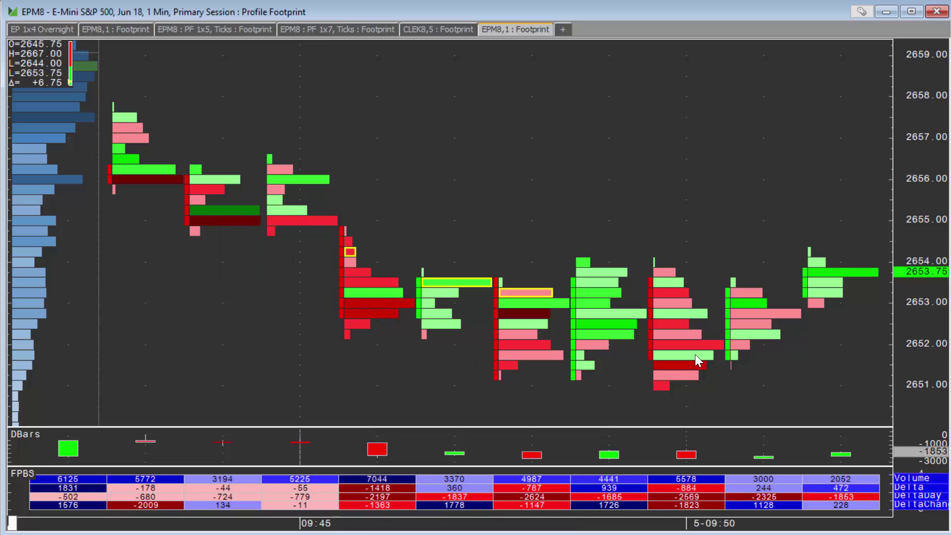
pyautogui.moveTo(707, 341)
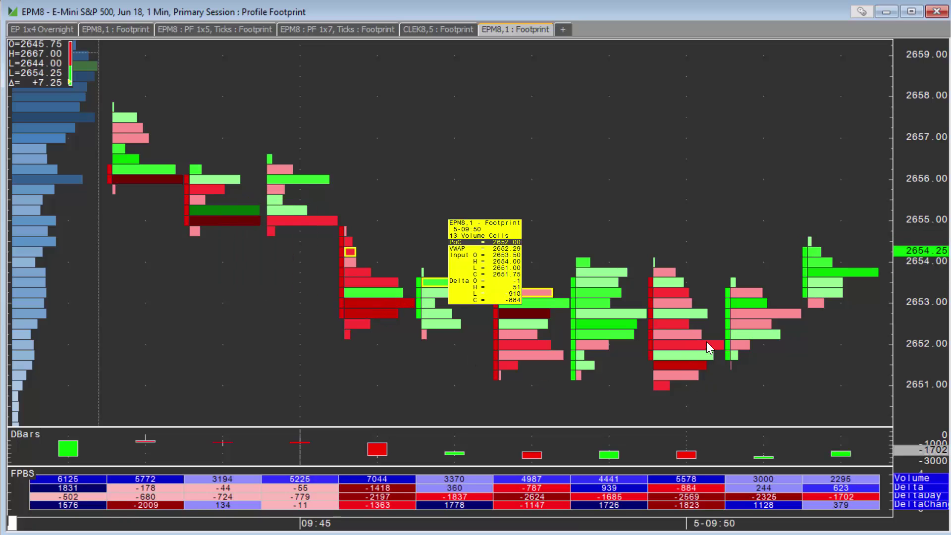